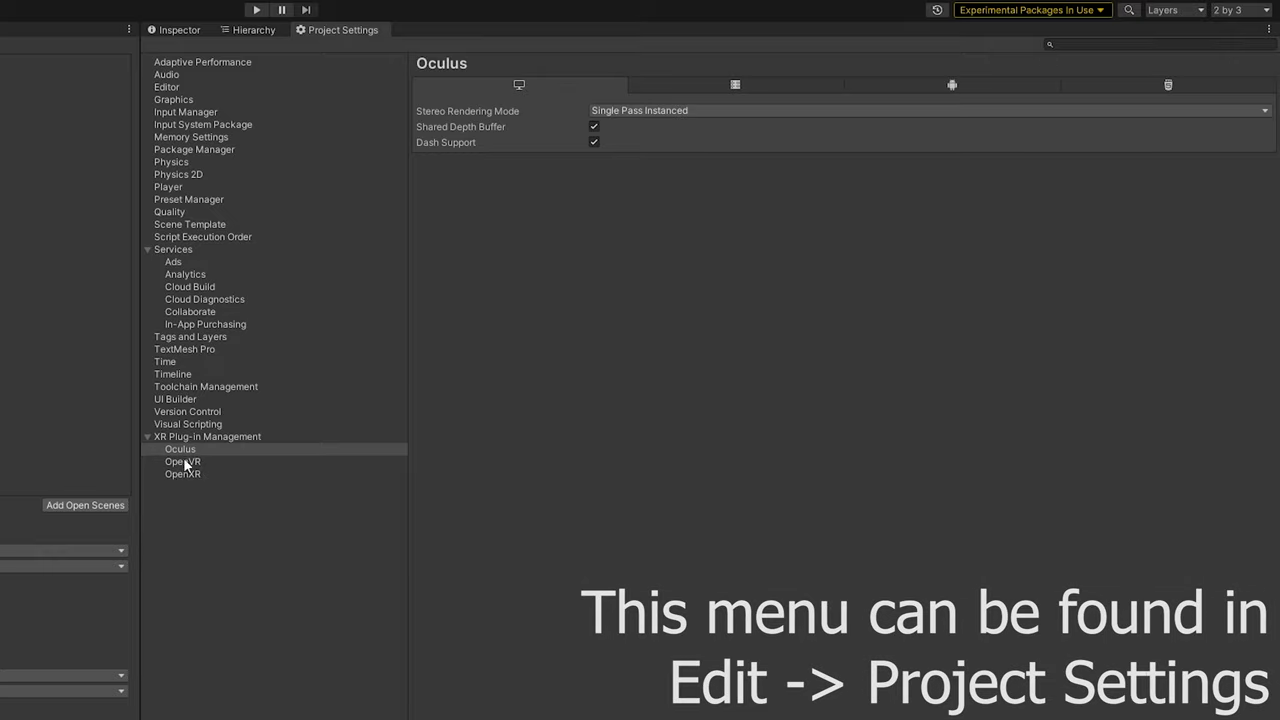
# Step: Review the XR Plug-in Management providers on the Android and desktop tabs
pyautogui.click(201, 438)
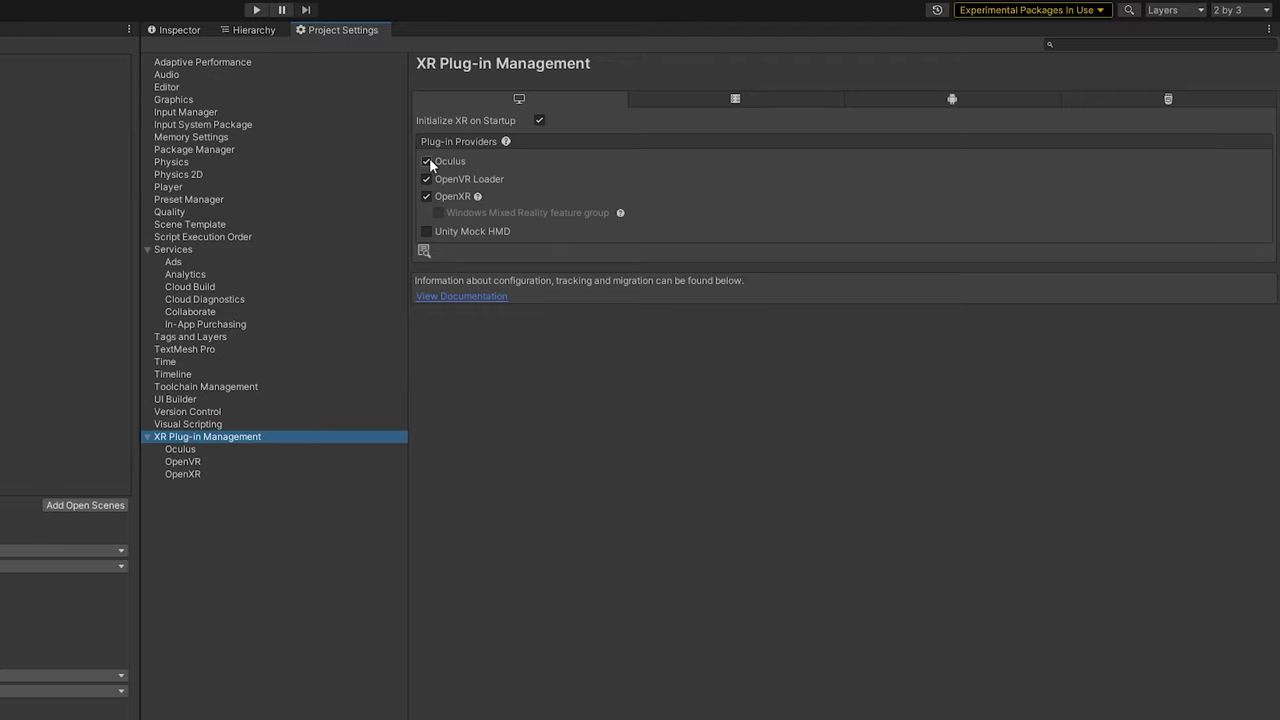
pyautogui.click(945, 100)
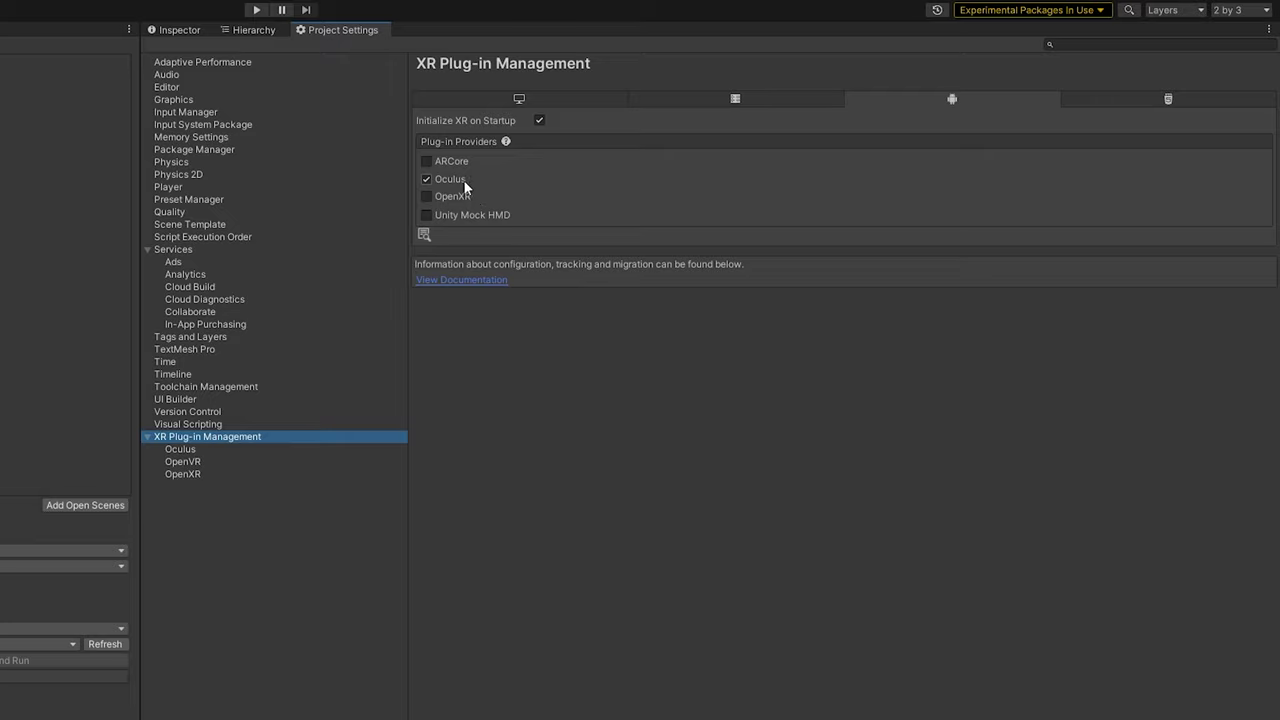
pyautogui.click(518, 100)
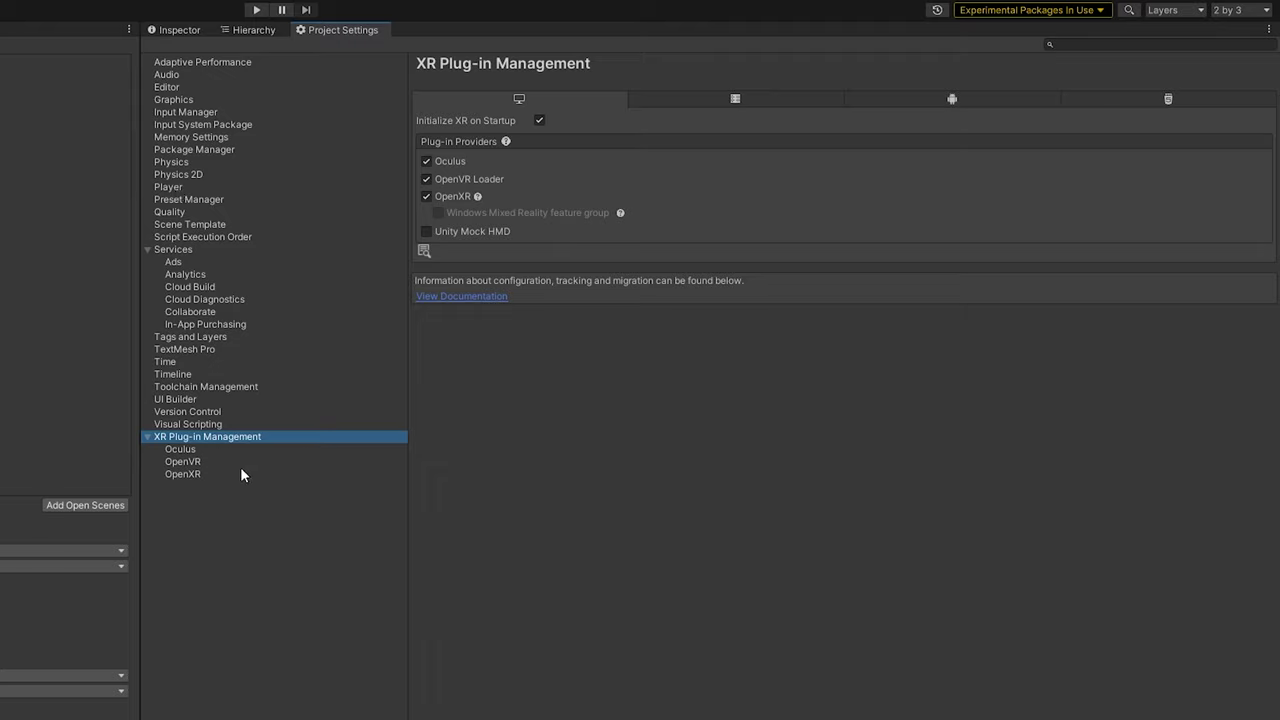
# Step: Keep Oculus desktop Stereo Rendering Mode at Single Pass Instanced, toggle Dash Support, and view Android rendering choices
pyautogui.click(180, 451)
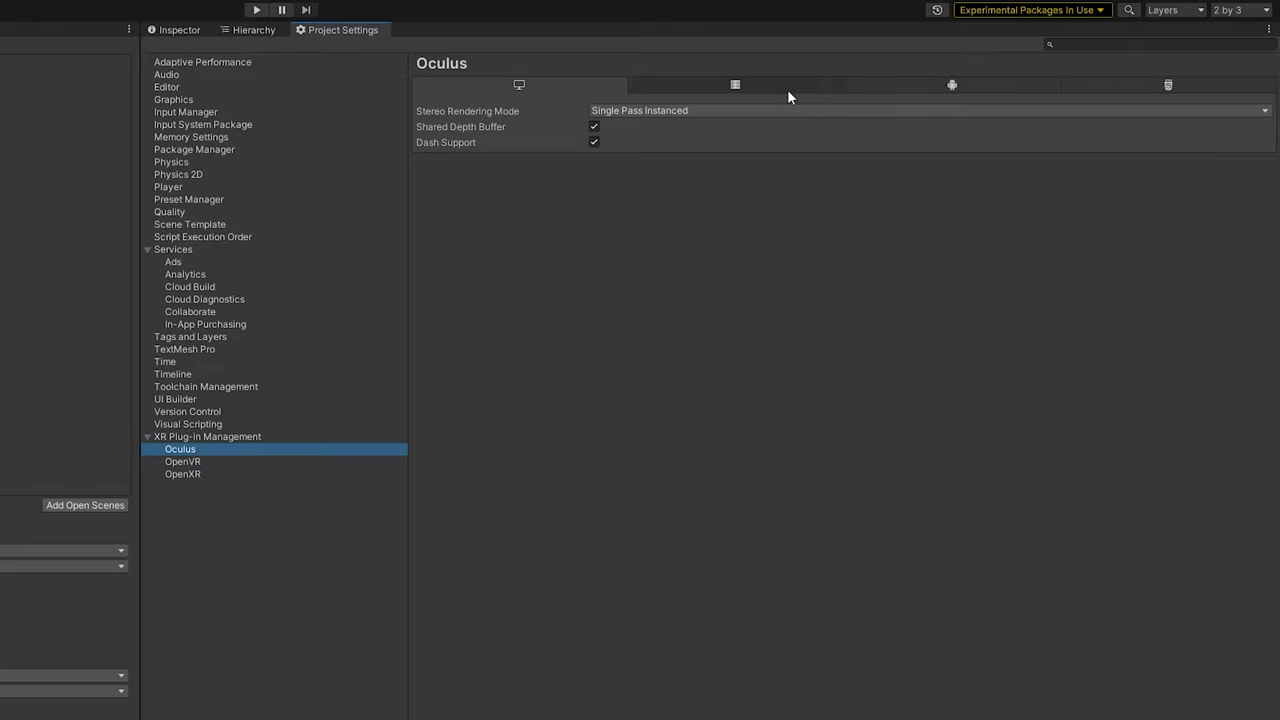
pyautogui.click(644, 109)
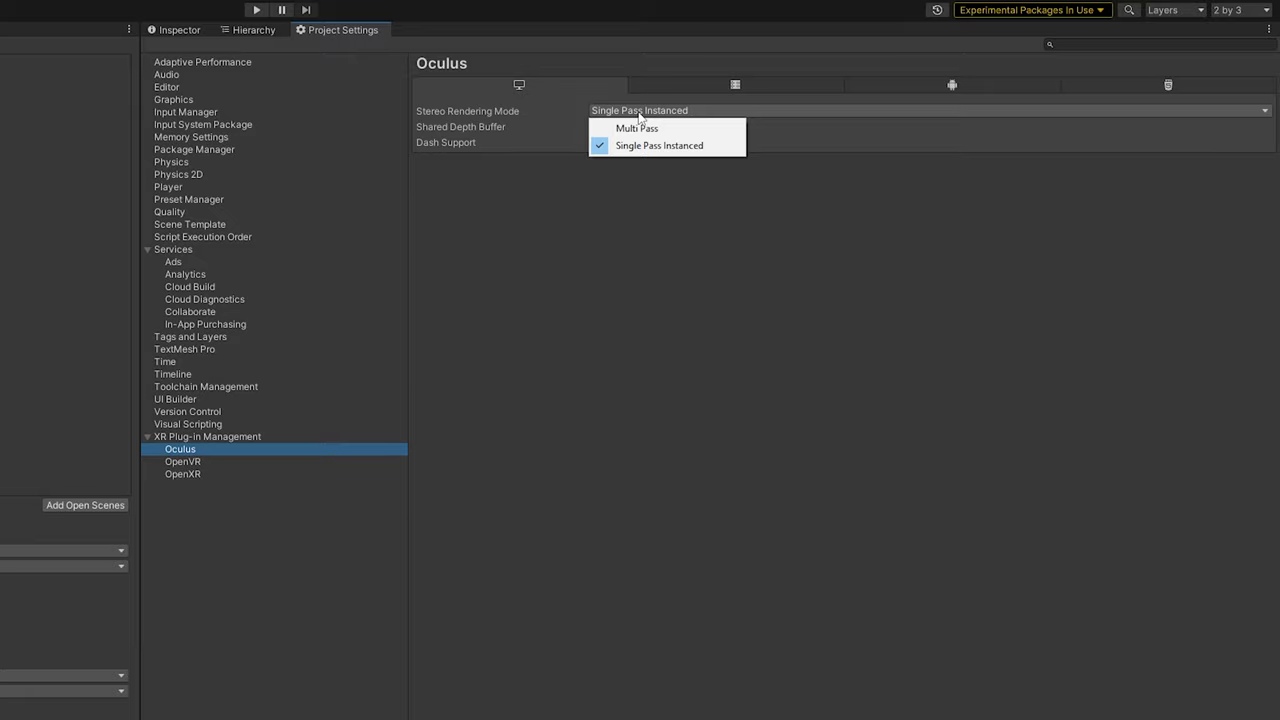
pyautogui.click(670, 178)
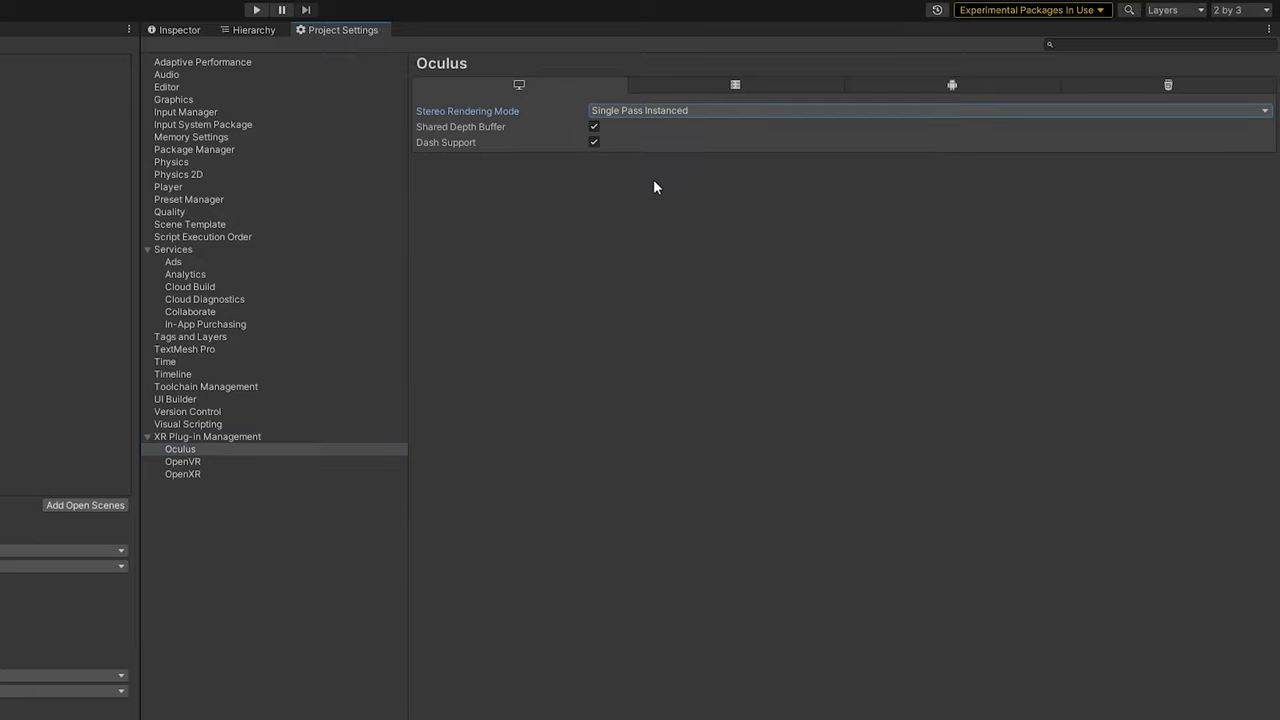
pyautogui.click(594, 141)
pyautogui.click(955, 85)
pyautogui.click(622, 114)
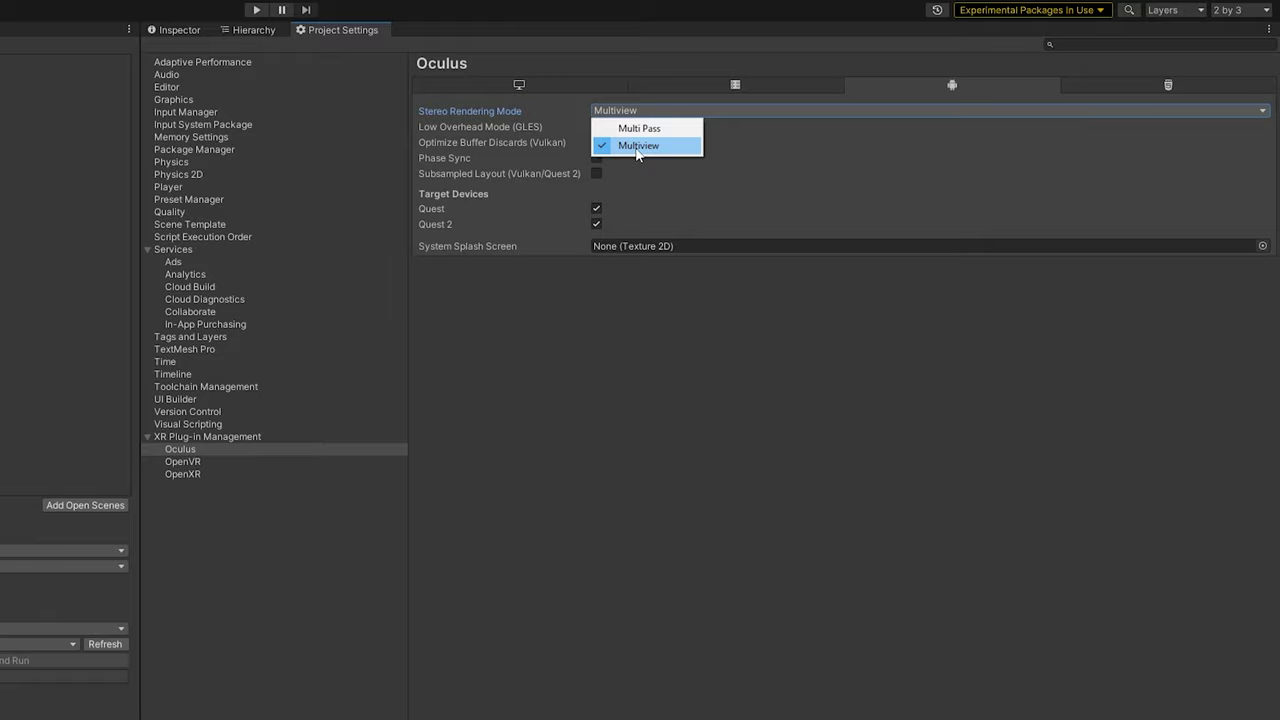
# Step: Keep Multiview on Oculus Android, enabling Low Overhead Mode, Optimize Buffer Discards and Quest 2 targeting
pyautogui.click(708, 321)
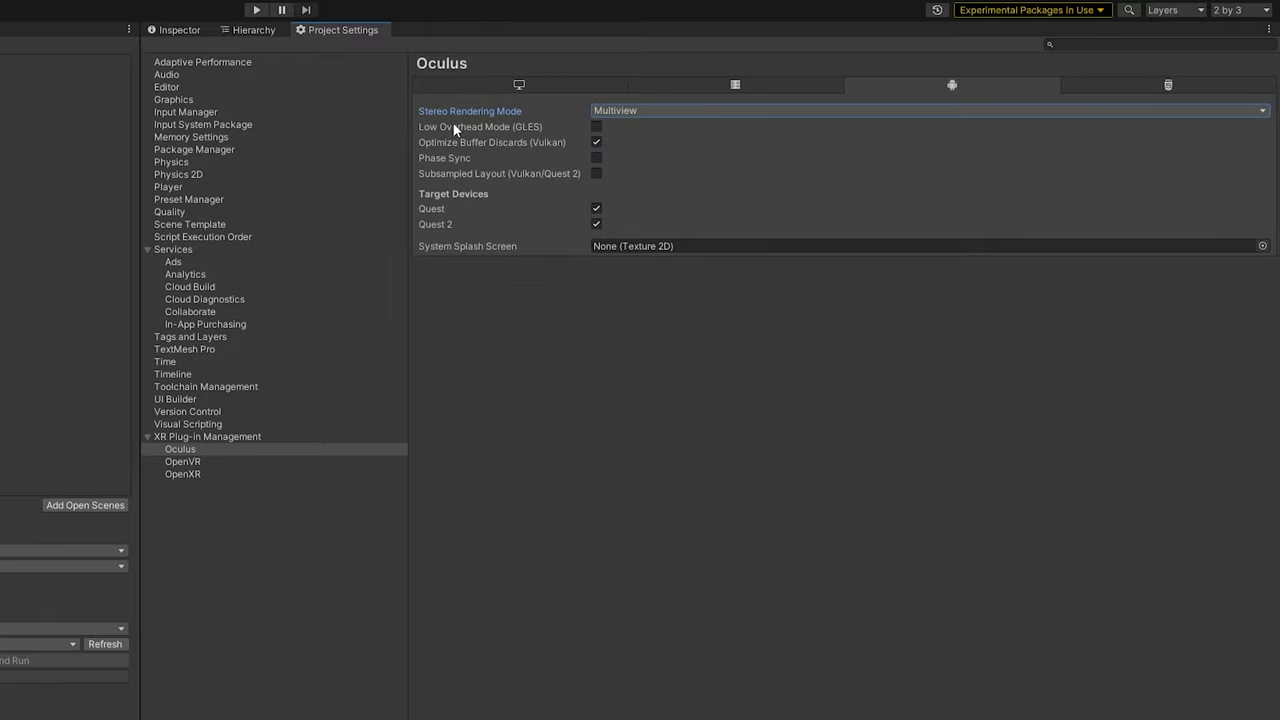
pyautogui.click(596, 127)
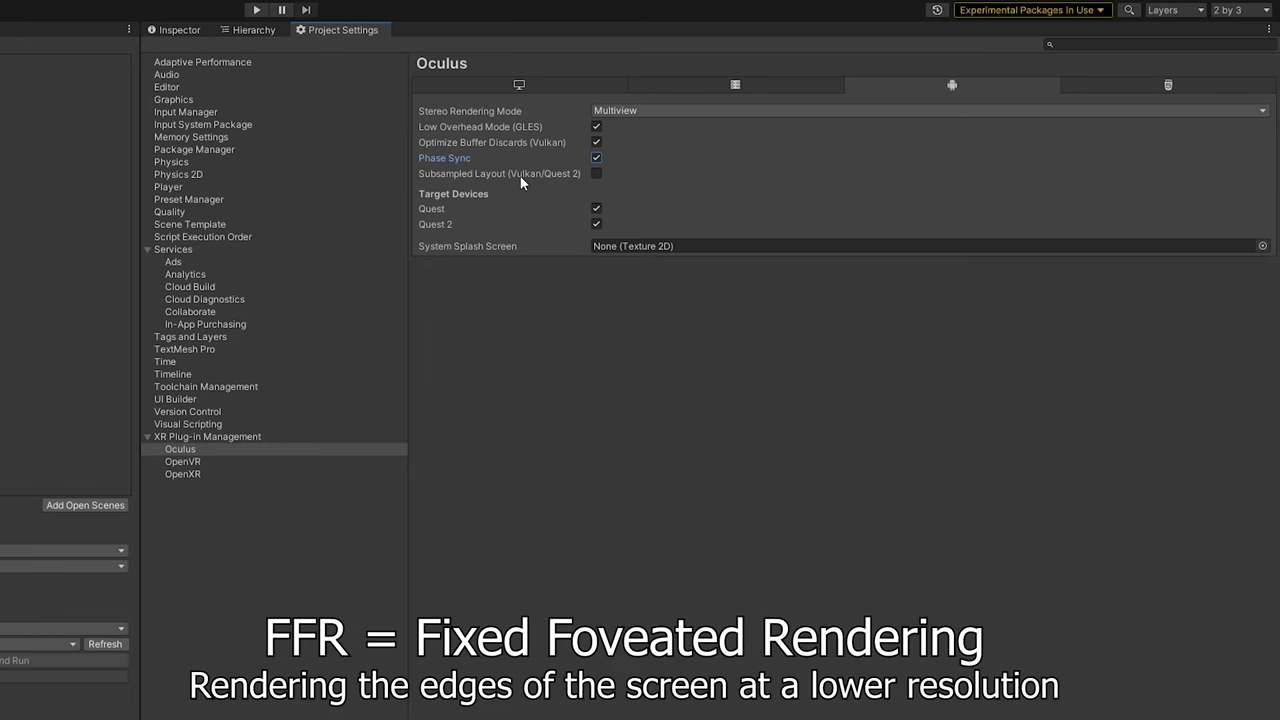
pyautogui.click(596, 175)
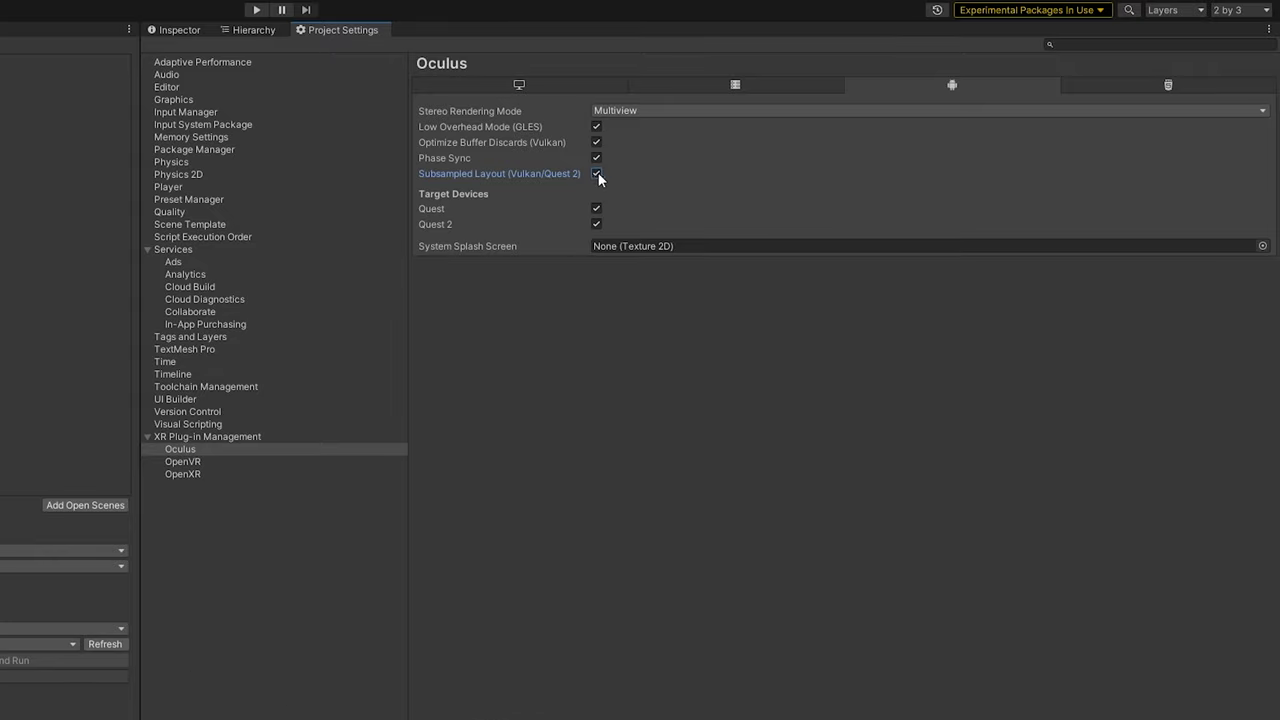
pyautogui.click(596, 223)
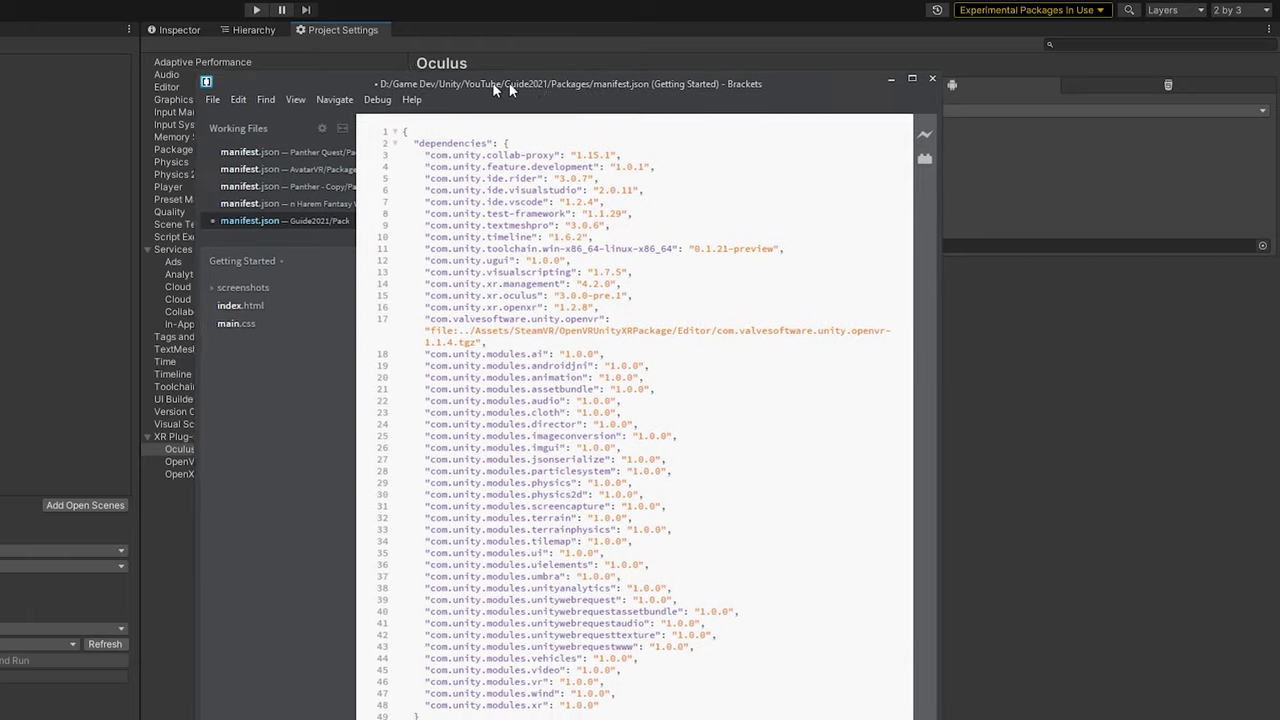
# Step: Change com.unity.xr.oculus to 3.0.0-pre.1 in manifest.json, save, and return to Unity
pyautogui.moveTo(492, 82); pyautogui.dragTo(301, 80)
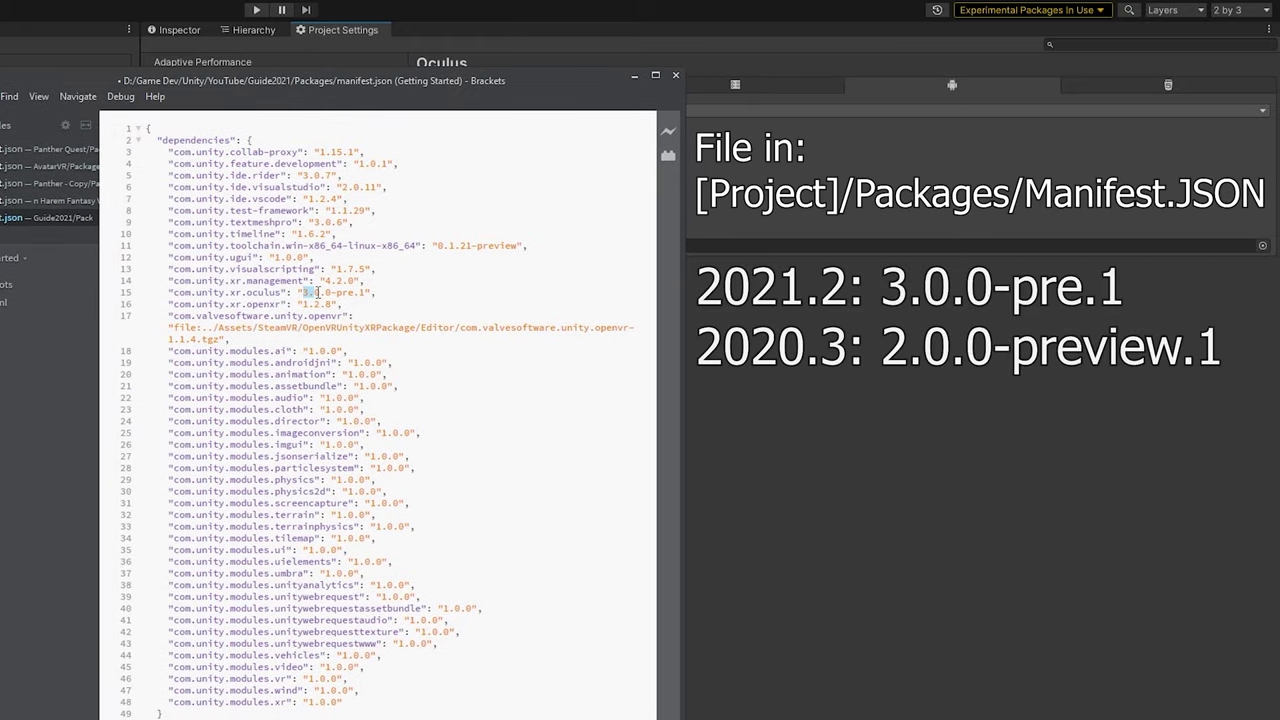
pyautogui.moveTo(302, 292); pyautogui.dragTo(370, 292)
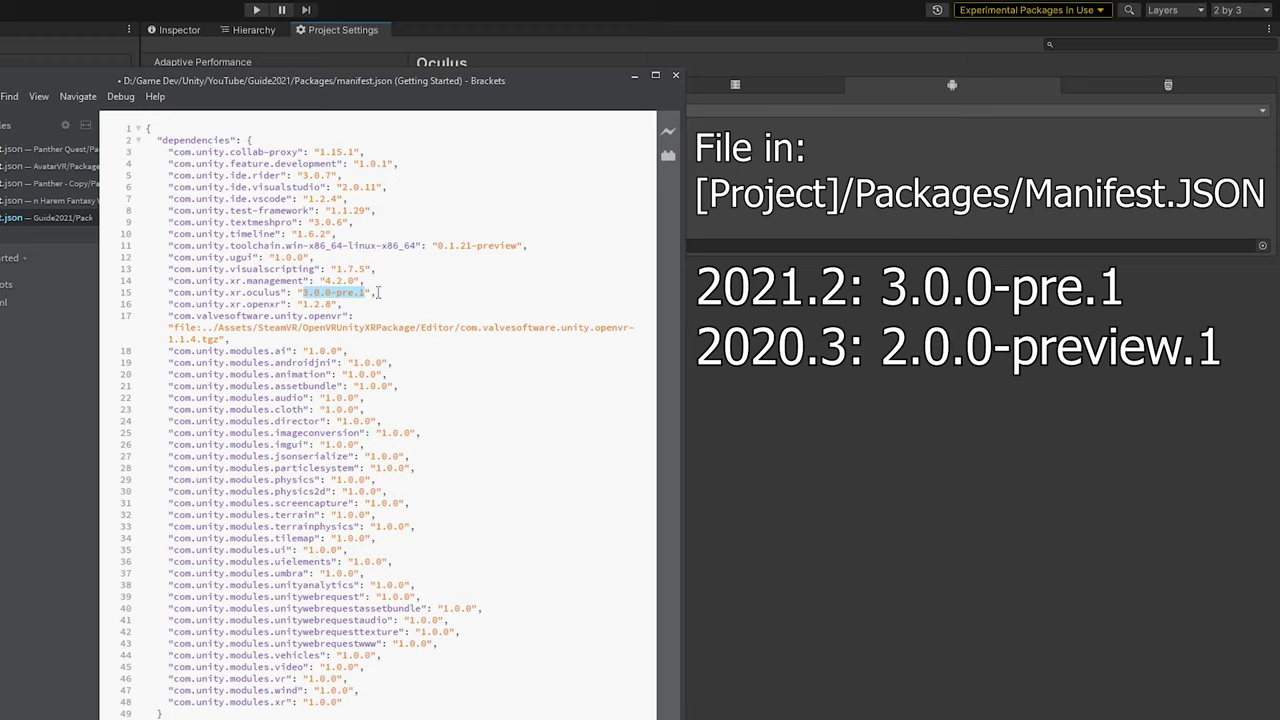
pyautogui.click(407, 291)
pyautogui.hotkey('ctrl', 's')
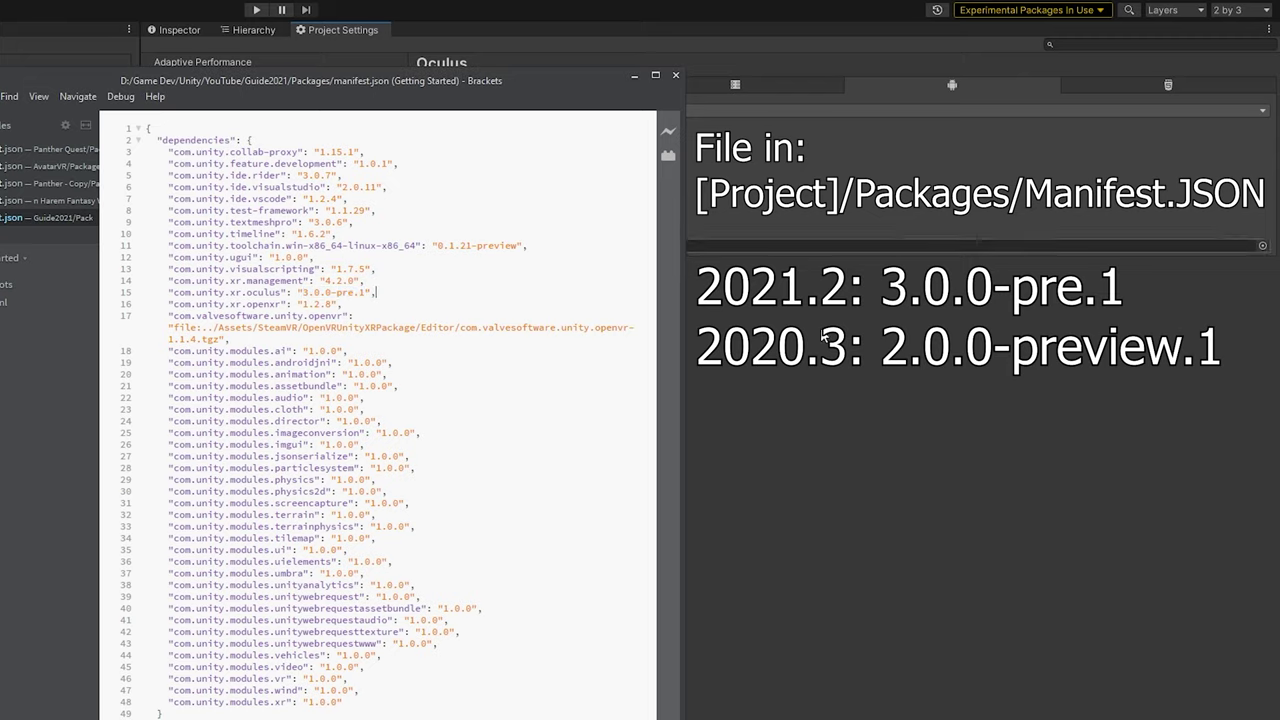
pyautogui.click(743, 463)
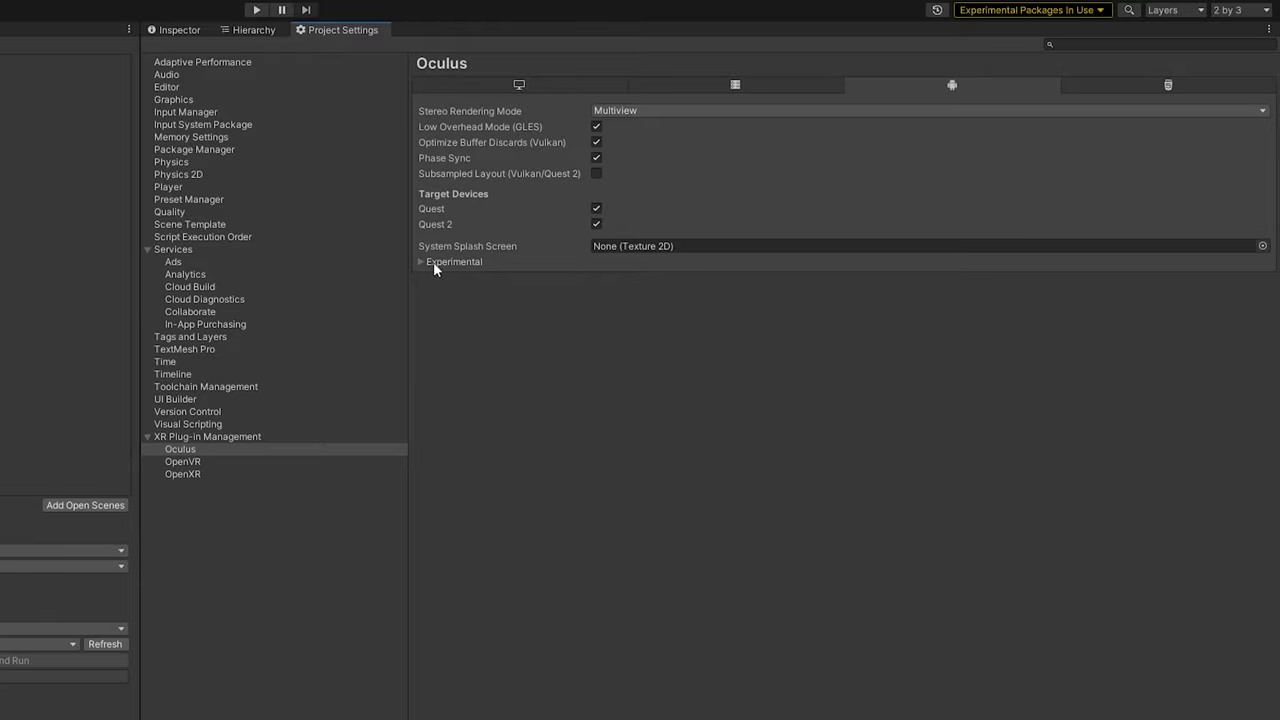
# Step: Expand the Oculus Android Experimental options for Late Latching (Vulkan), then show the Windows, Mac, Linux settings
pyautogui.click(421, 261)
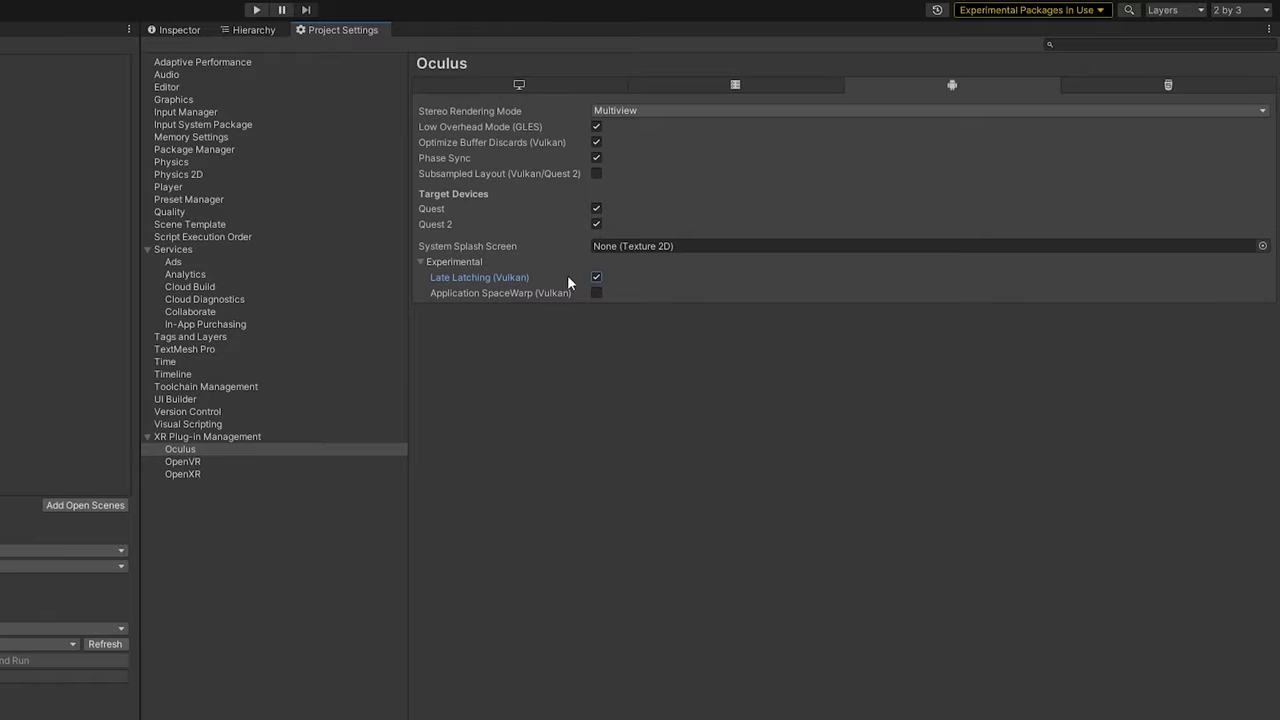
pyautogui.click(560, 87)
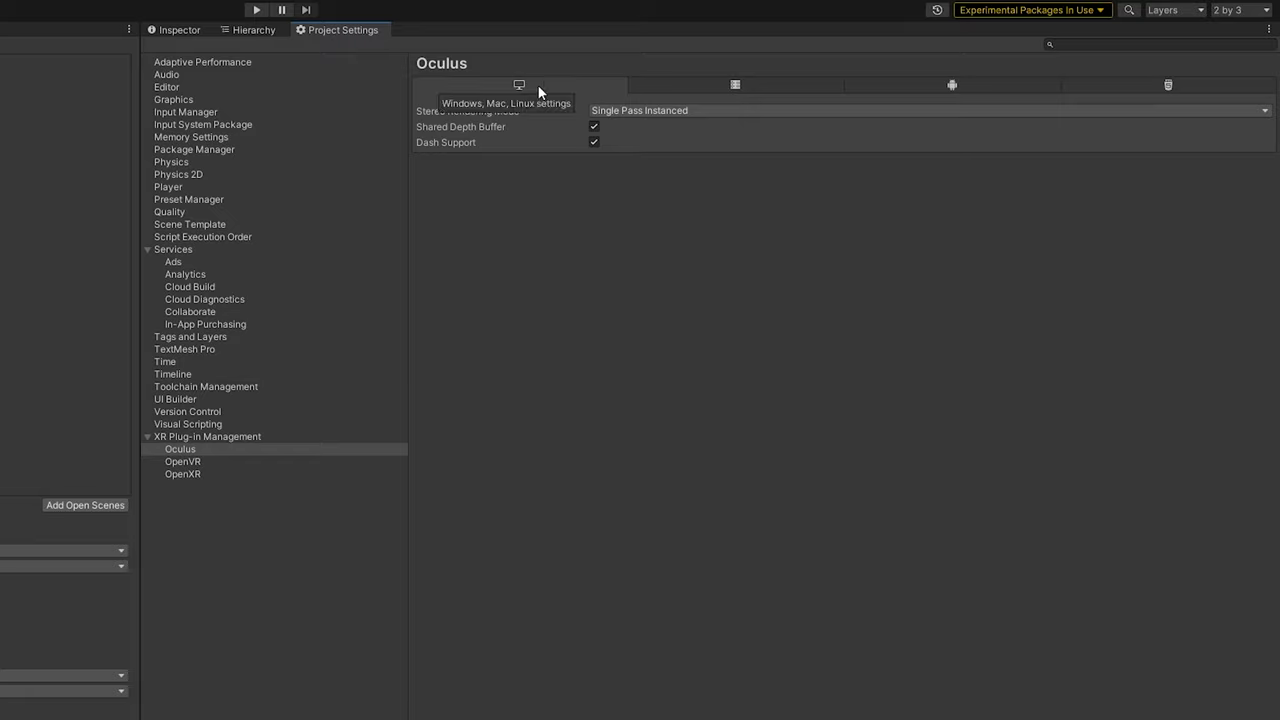
# Step: Keep OpenVR's desktop Stereo Rendering Mode at Single Pass Instanced
pyautogui.click(190, 463)
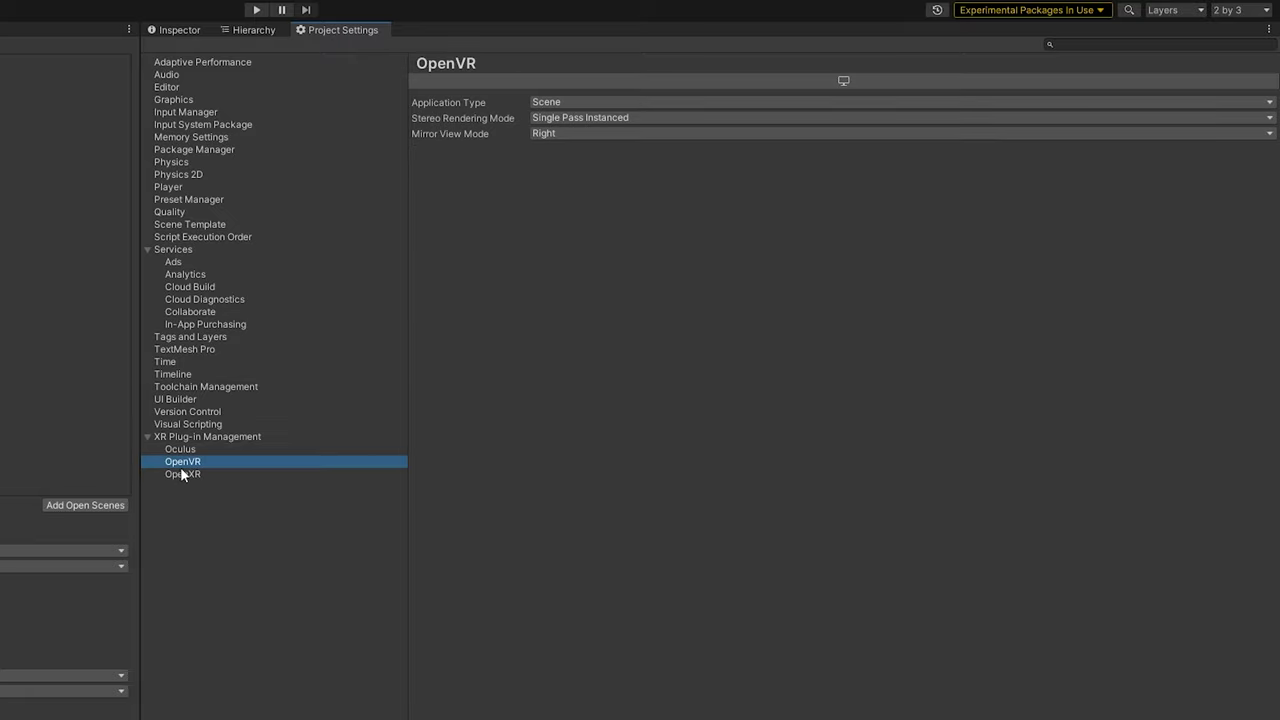
pyautogui.click(540, 118)
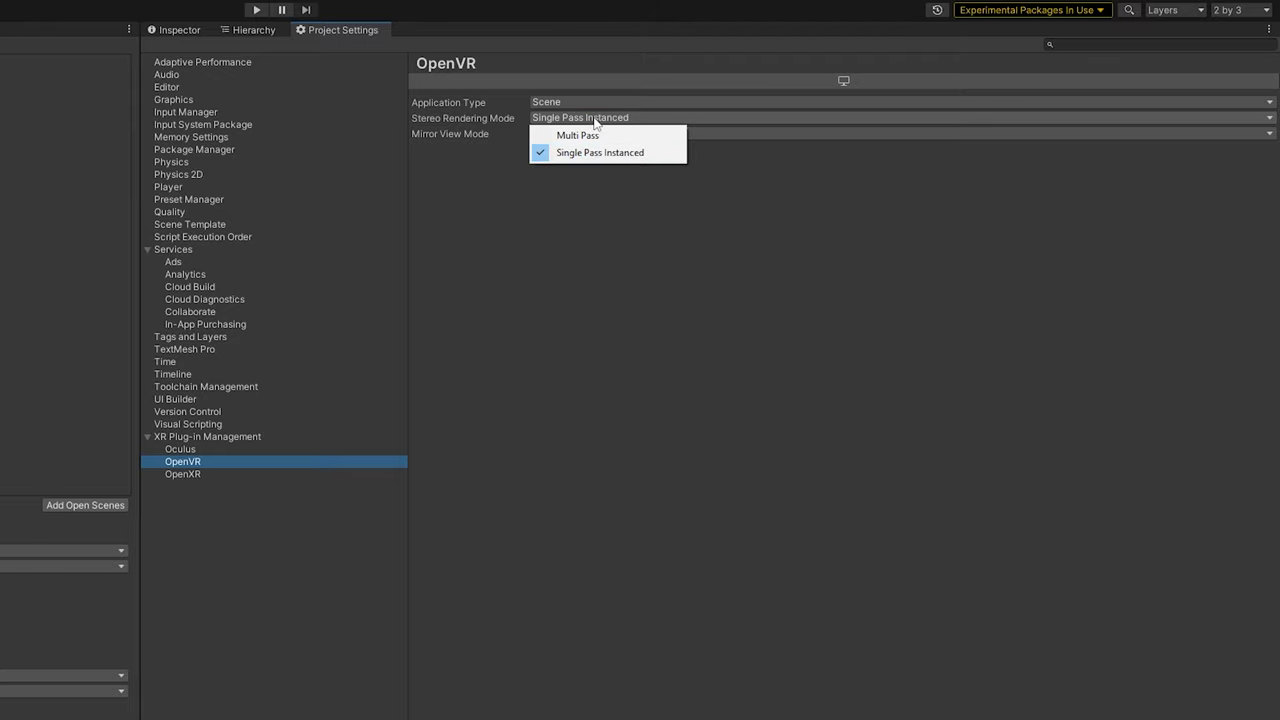
pyautogui.click(595, 118)
pyautogui.click(642, 214)
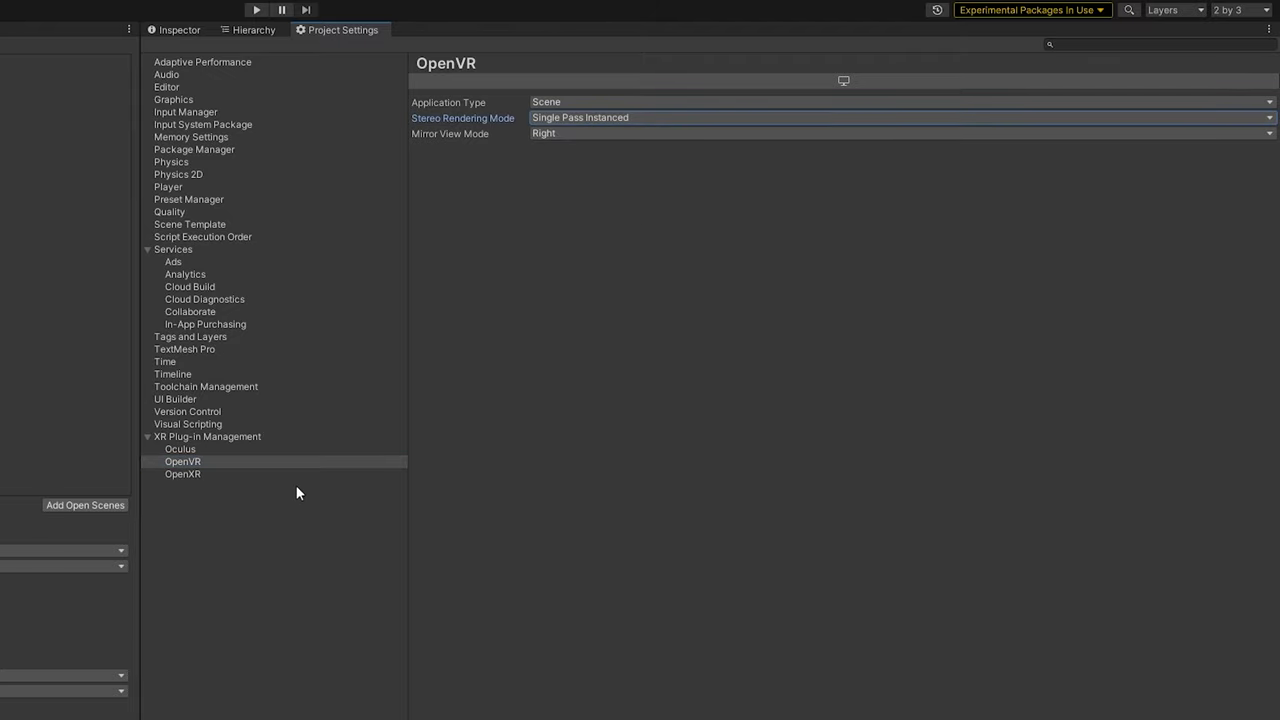
# Step: Keep OpenXR's Render Mode at Single Pass Instanced and Depth Submission Mode at None
pyautogui.click(181, 475)
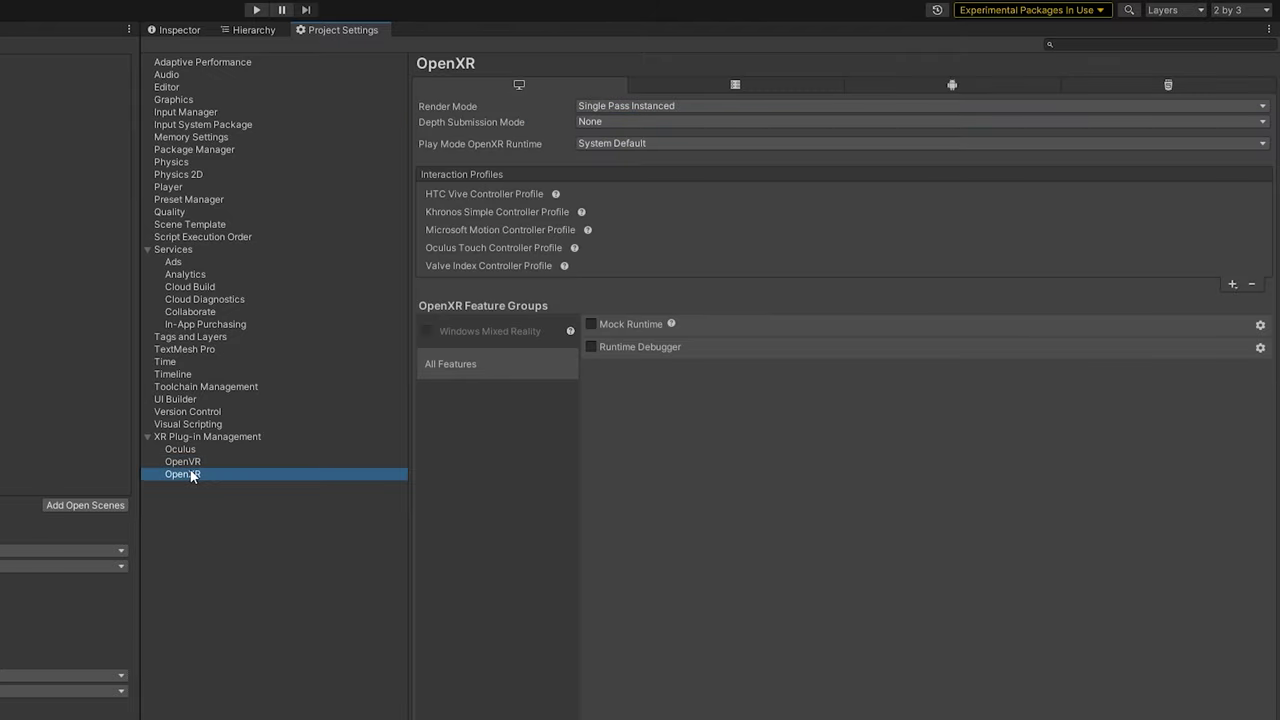
pyautogui.click(626, 106)
pyautogui.click(763, 106)
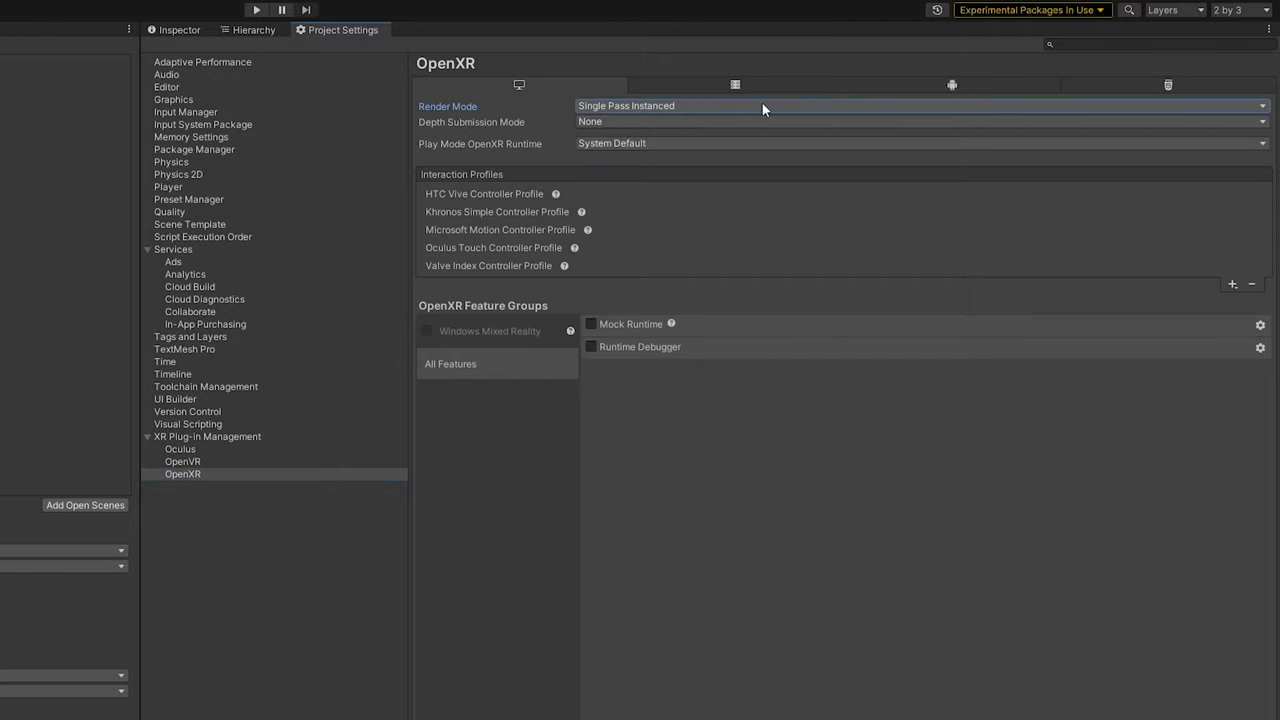
pyautogui.click(930, 87)
pyautogui.click(596, 121)
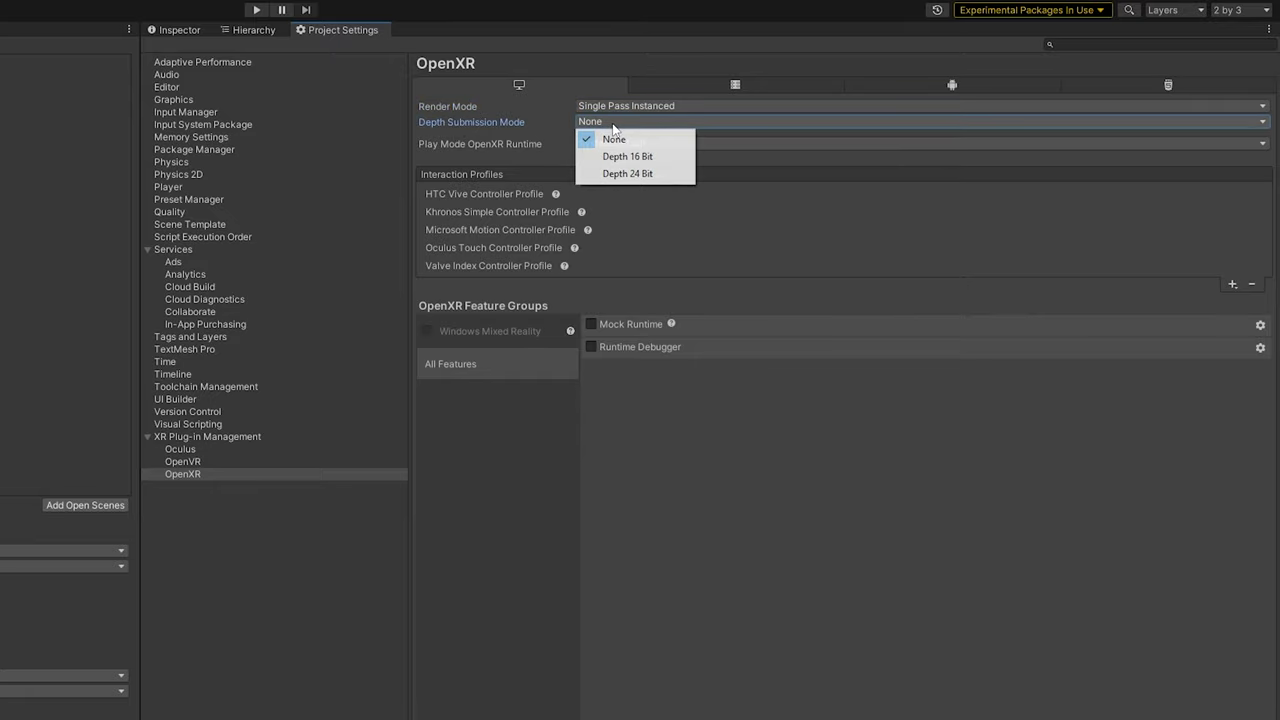
pyautogui.click(520, 148)
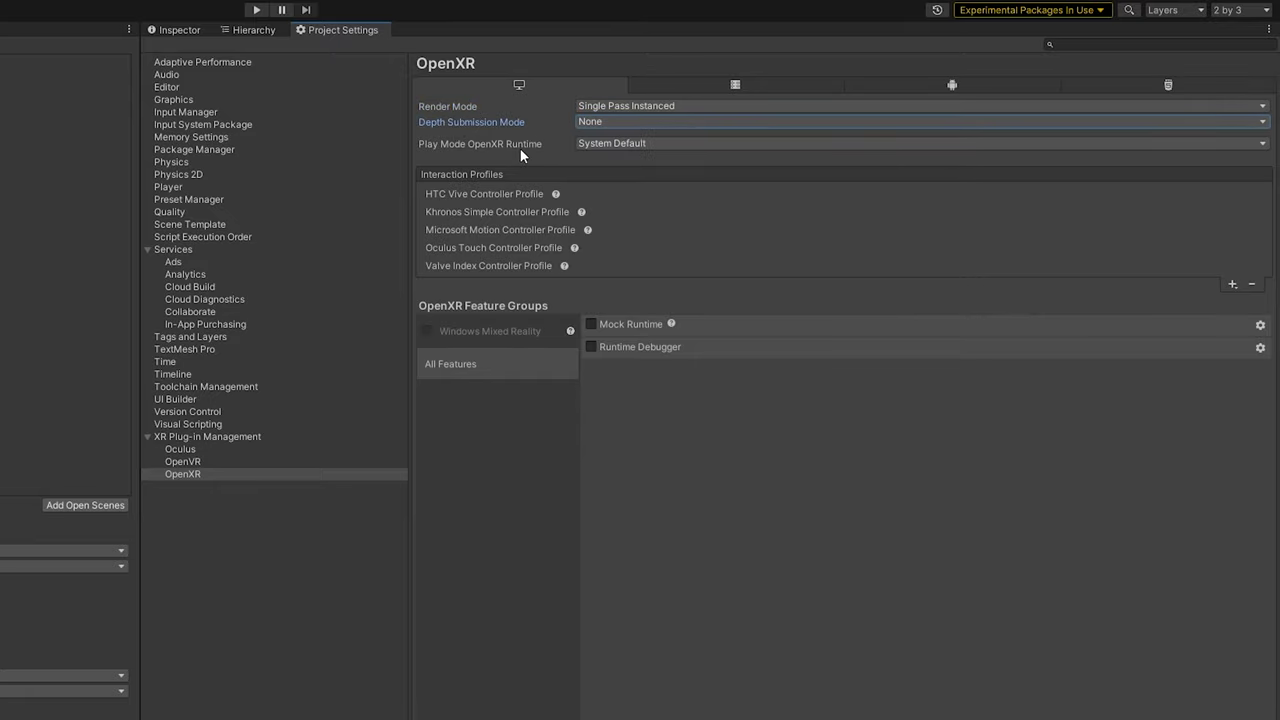
# Step: Open Build Settings and leave Android Texture Compression at Use Player Settings
pyautogui.click(968, 84)
pyautogui.click(53, 510)
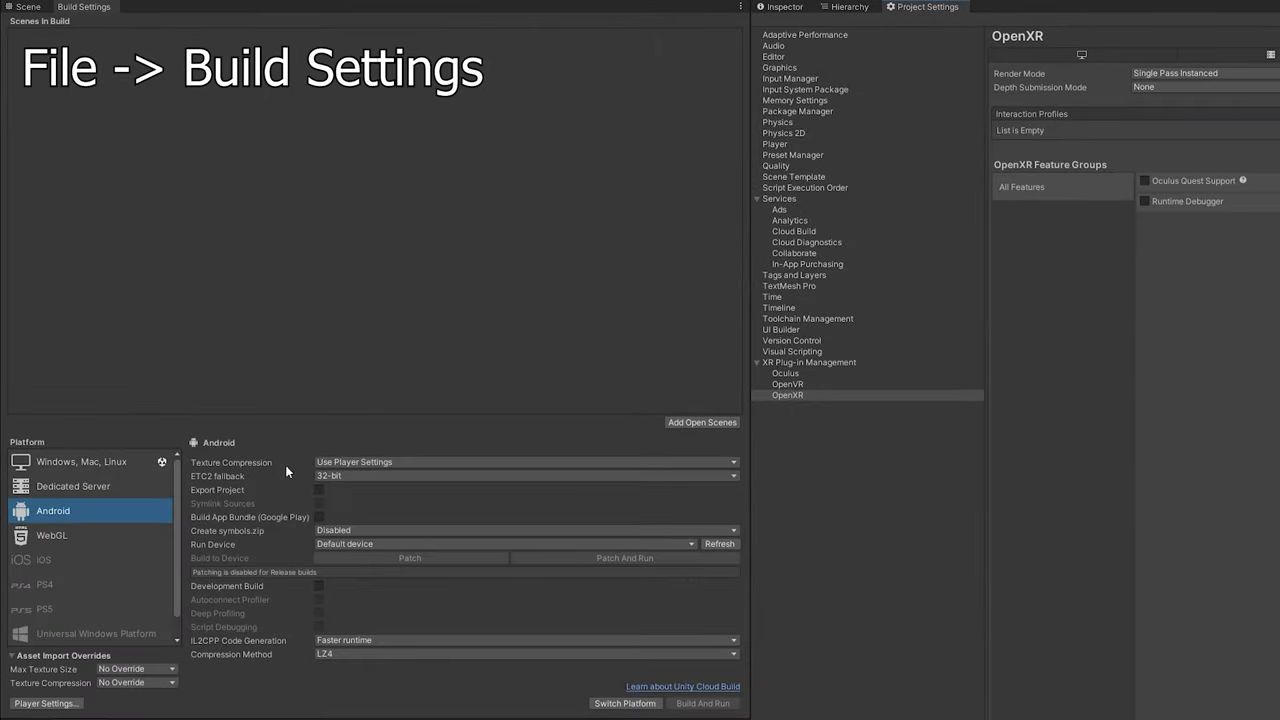
pyautogui.click(360, 462)
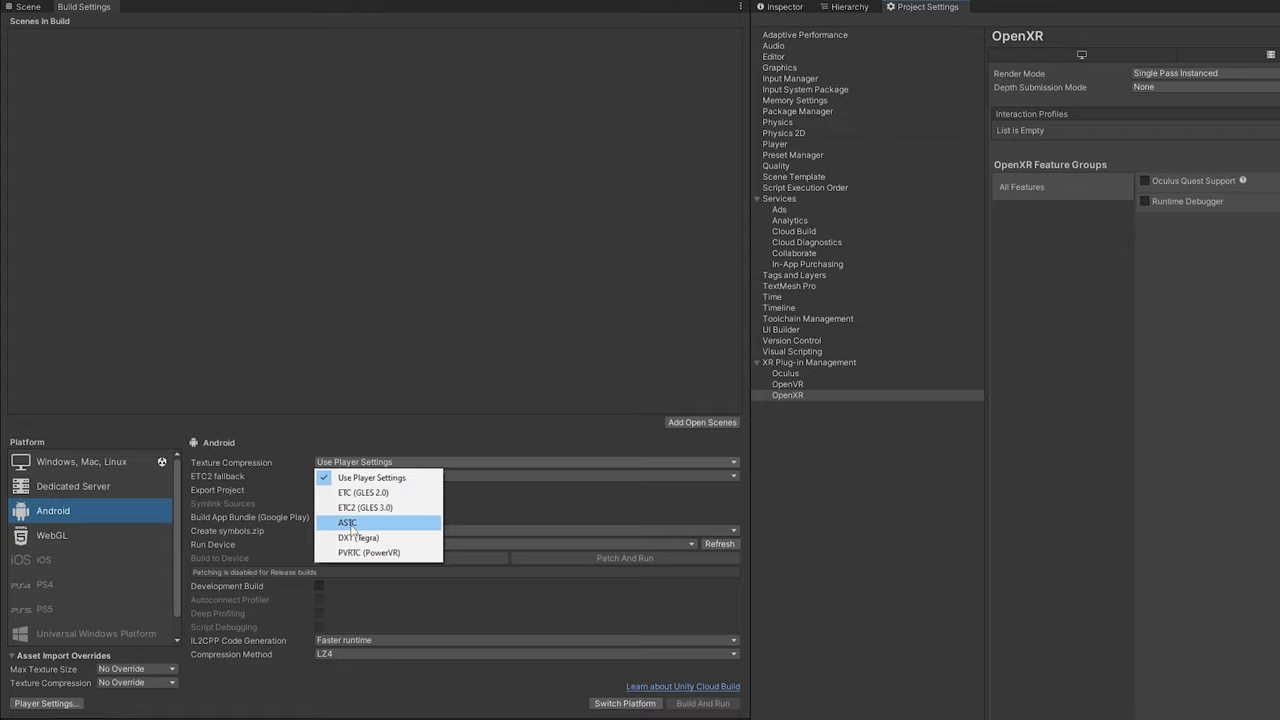
pyautogui.click(839, 521)
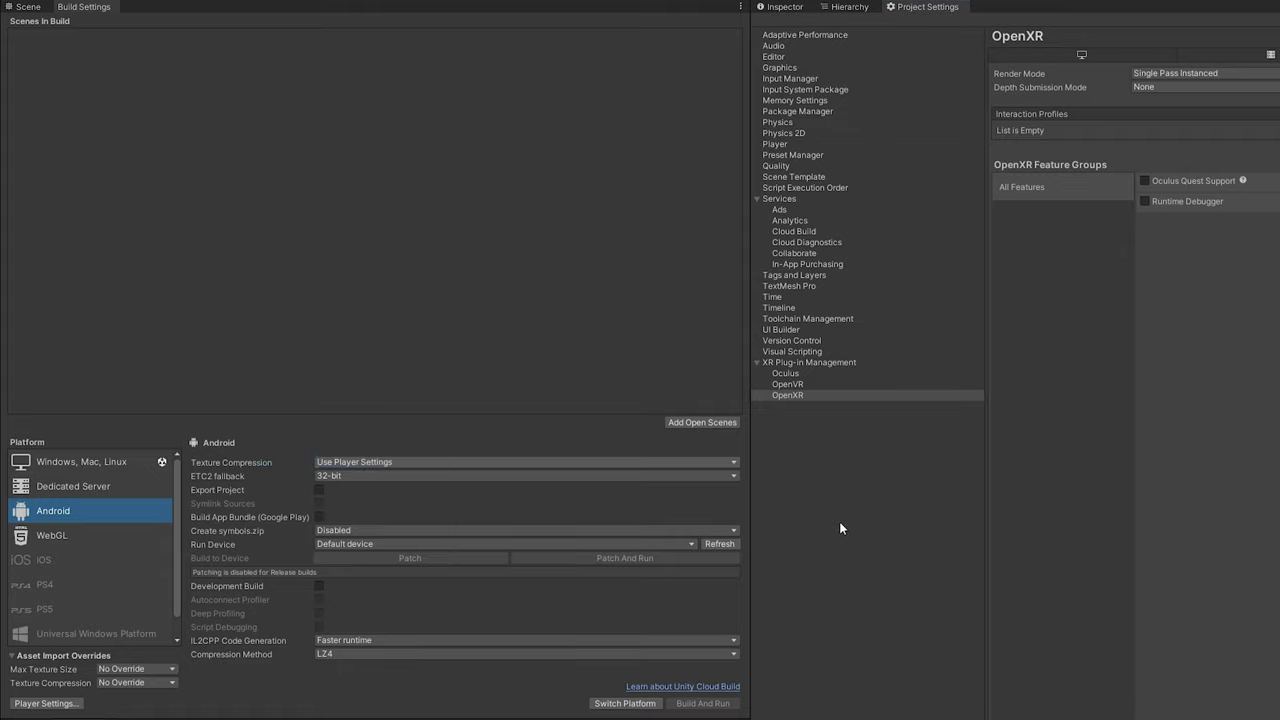
pyautogui.click(845, 521)
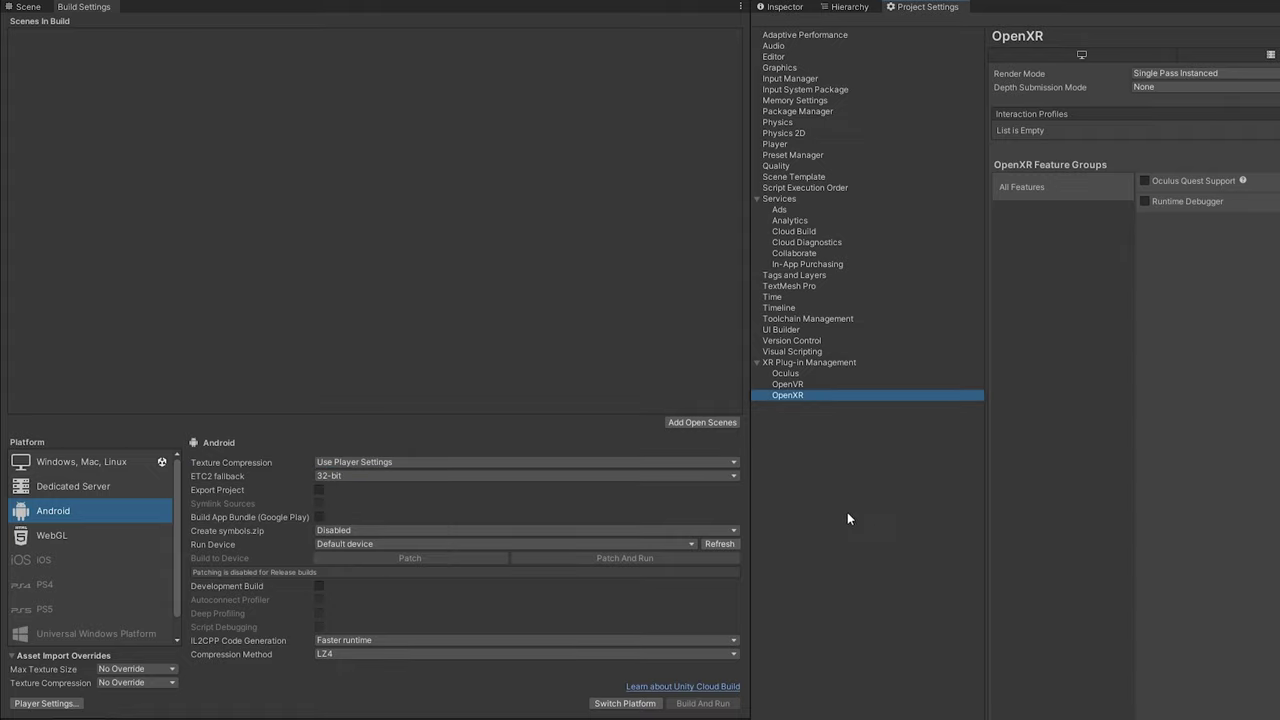
# Step: Recheck Oculus stereo rendering: Multiview on Android, Single Pass Instanced on desktop
pyautogui.click(819, 362)
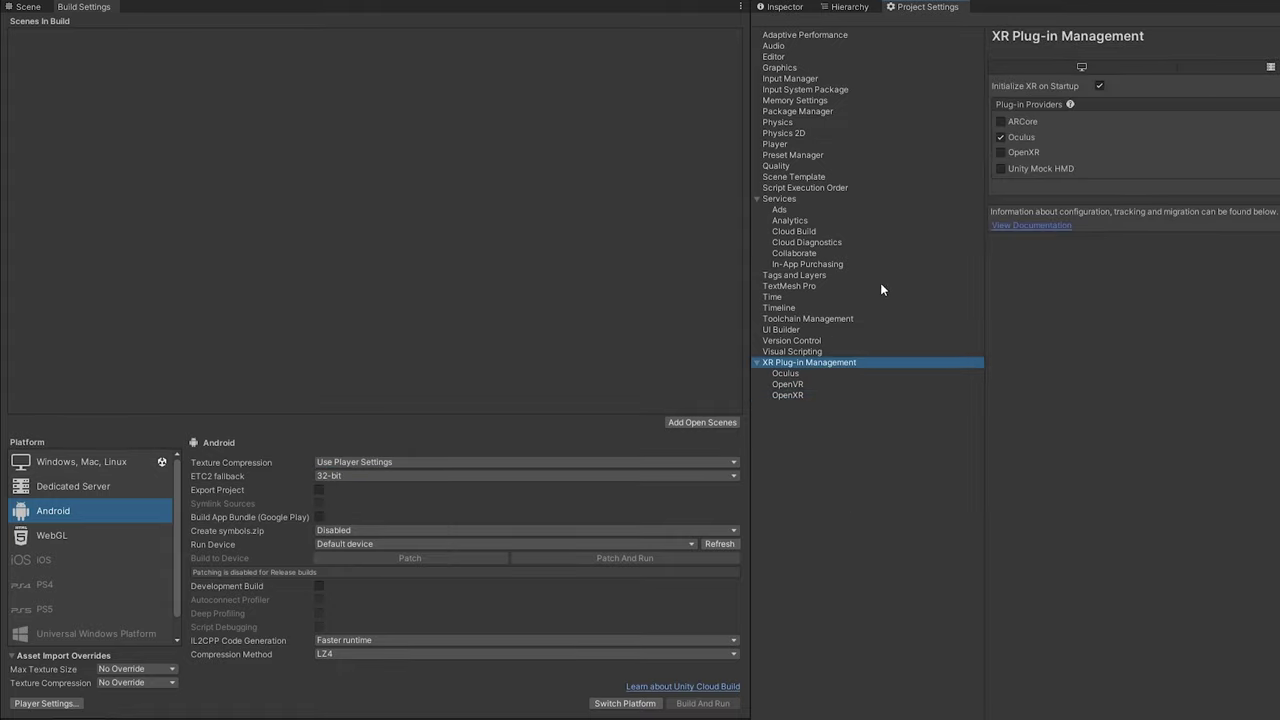
pyautogui.click(805, 373)
pyautogui.click(1157, 77)
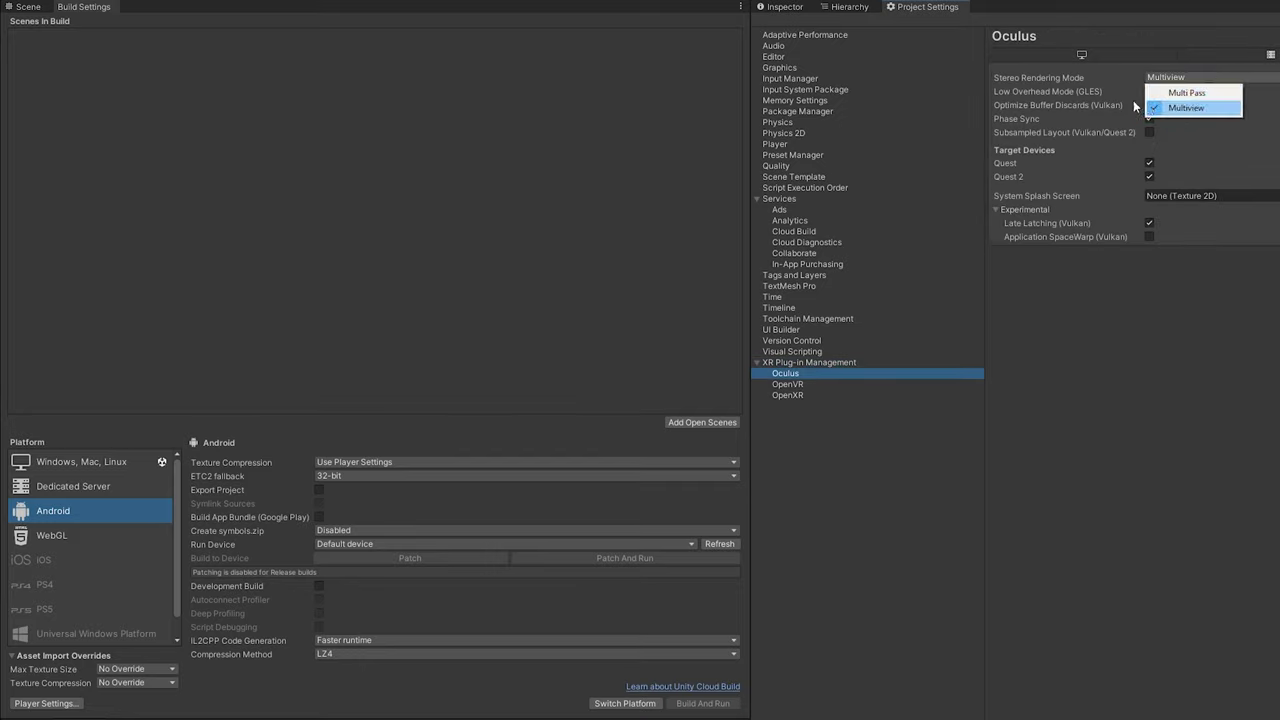
pyautogui.click(1080, 56)
pyautogui.click(1080, 56)
pyautogui.click(1194, 77)
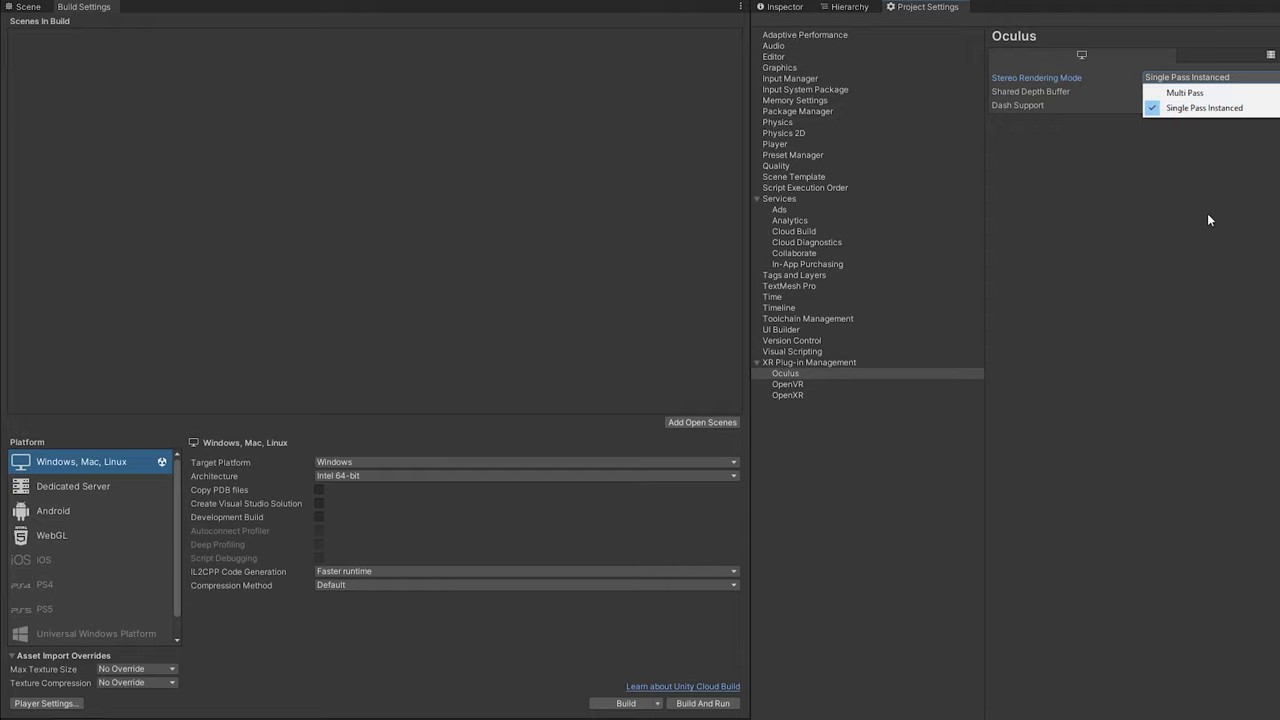